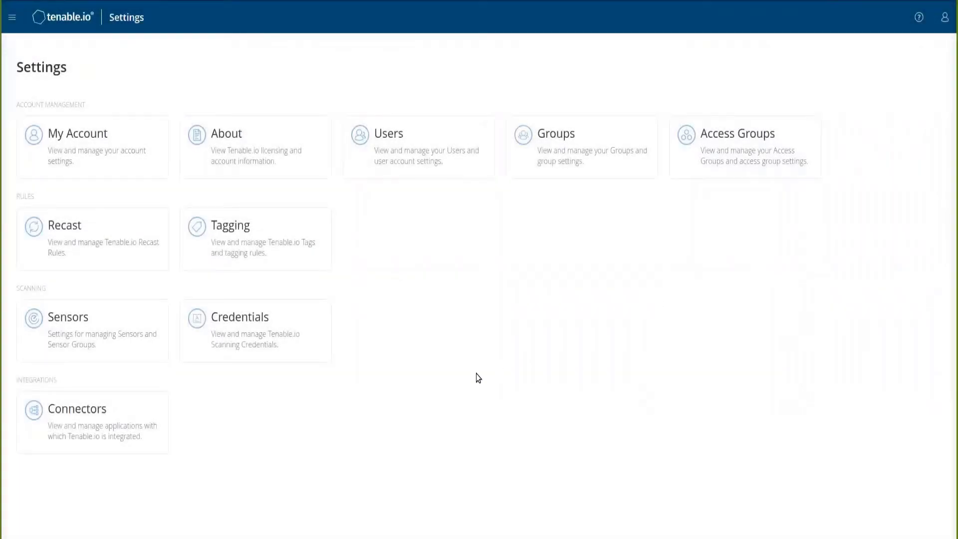
# Go to tag management and start a new, blank tag.
pyautogui.click(264, 243)
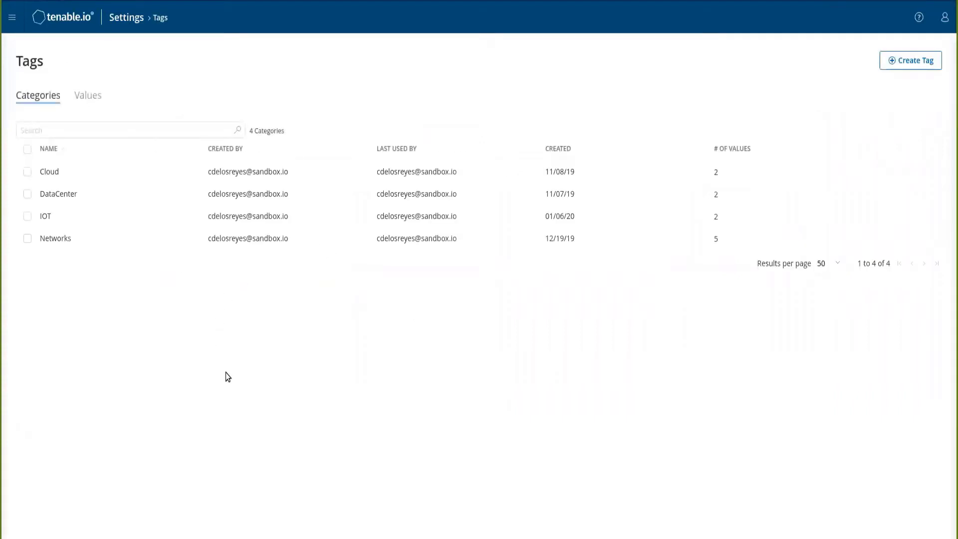
pyautogui.click(910, 60)
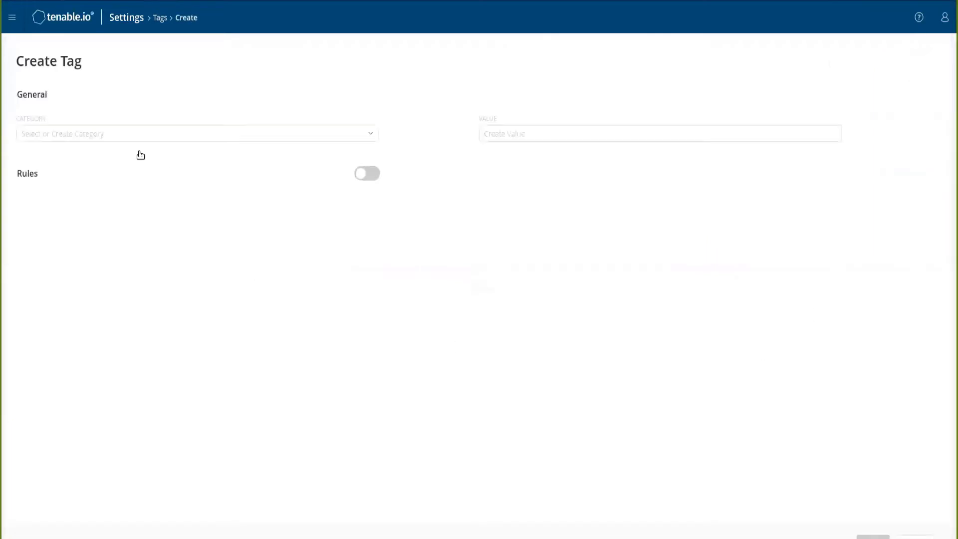
# Create the 'Software Profile' category and begin entering the value 'Centos - mysql'.
pyautogui.click(91, 136)
pyautogui.write('Sof')
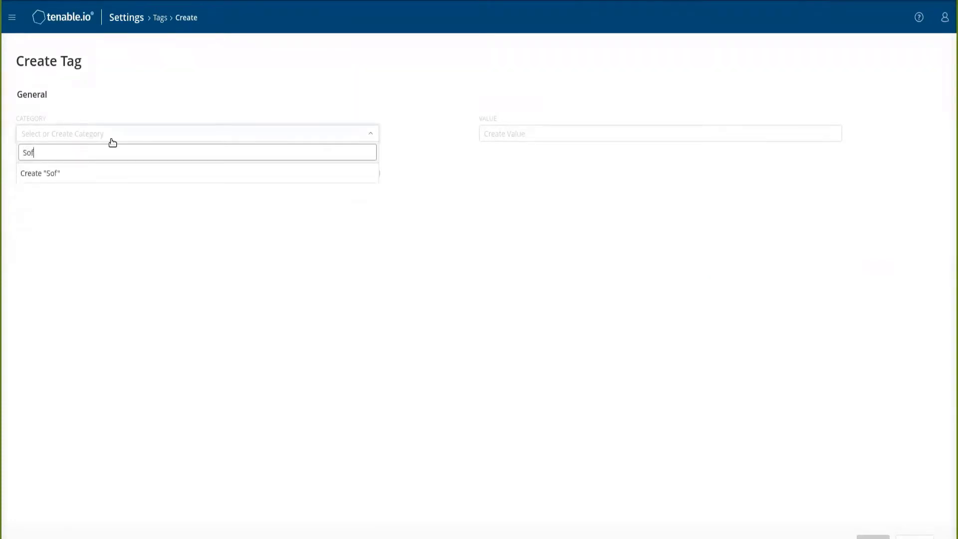
pyautogui.write('tware Profile')
pyautogui.click(101, 173)
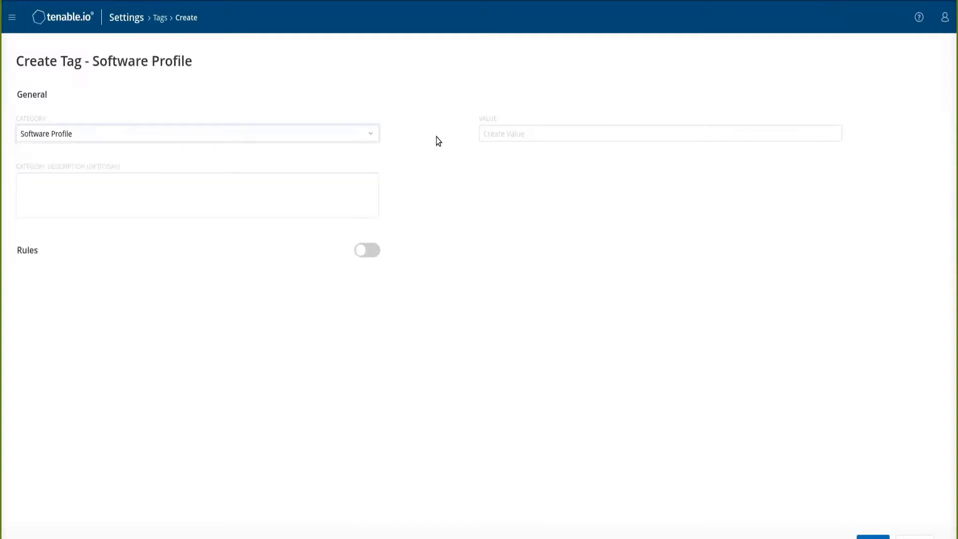
pyautogui.click(505, 136)
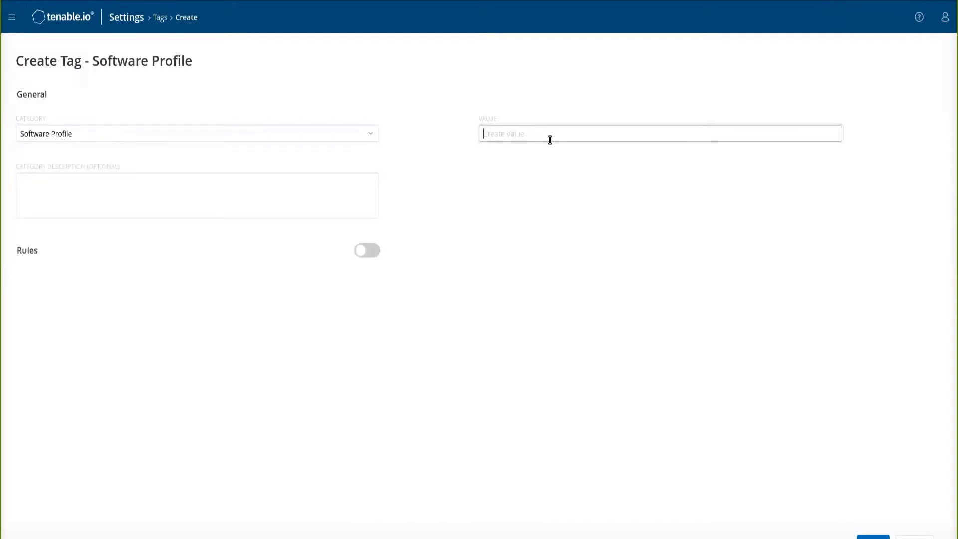
pyautogui.write('Cento')
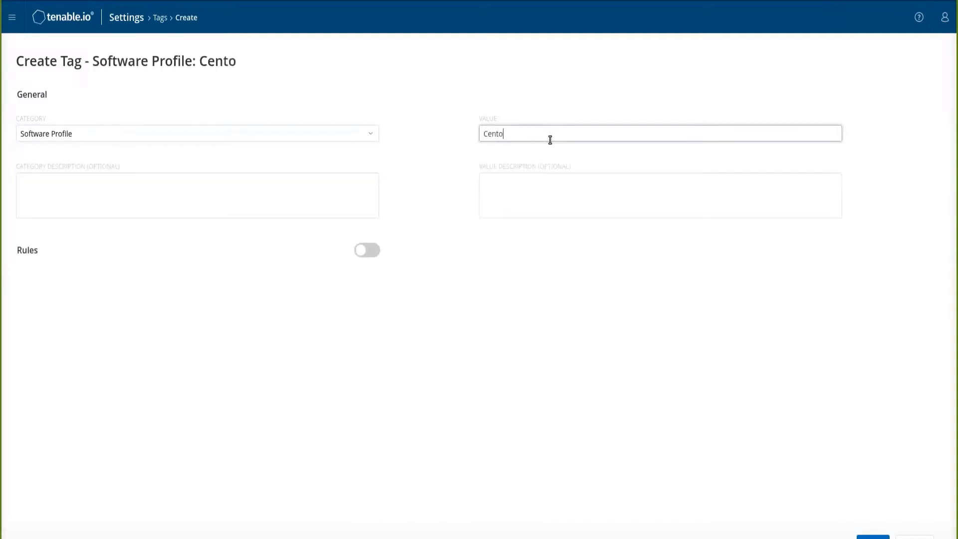
pyautogui.write('s mysql')
# Enable rules matching Installed Software contains 'mysql', and add a second rule row.
pyautogui.click(368, 251)
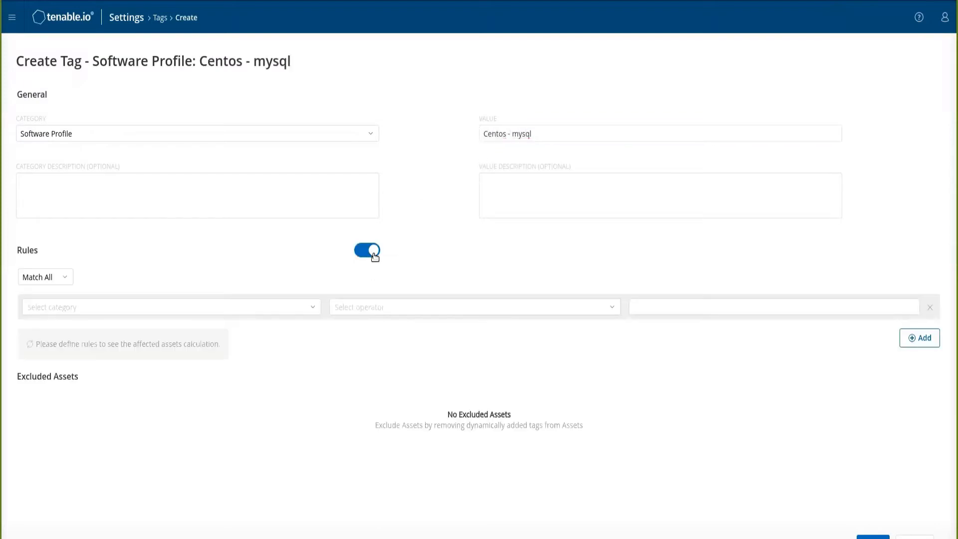
pyautogui.click(297, 309)
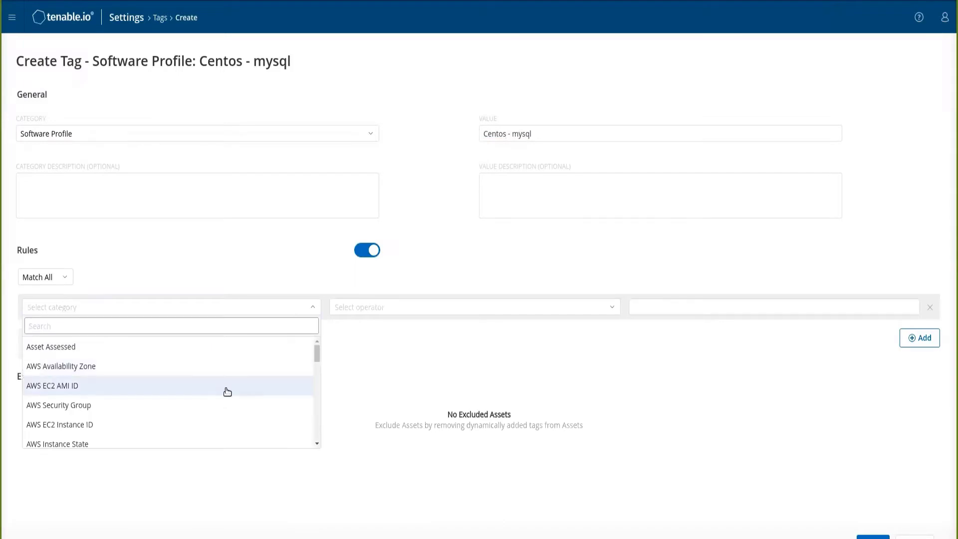
pyautogui.write('Installed')
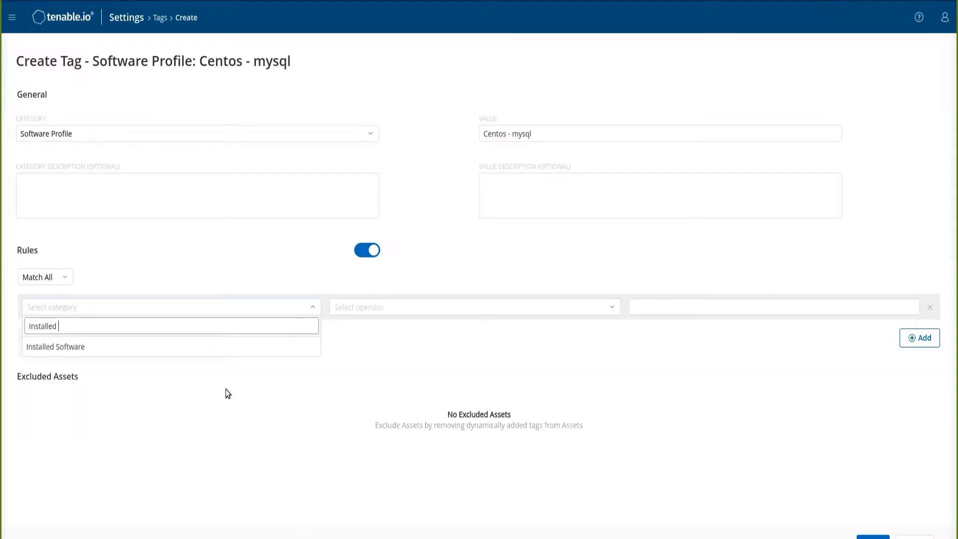
pyautogui.click(113, 347)
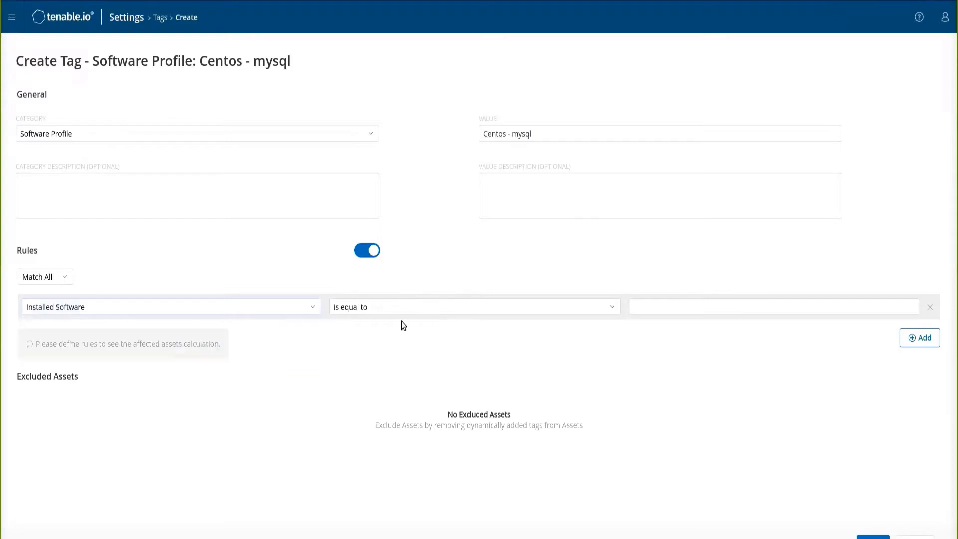
pyautogui.click(448, 311)
pyautogui.click(397, 366)
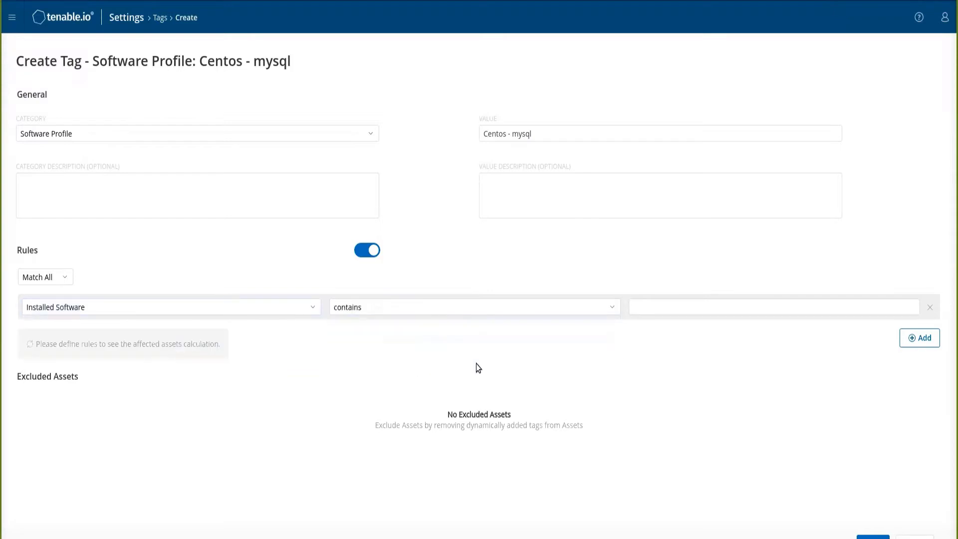
pyautogui.click(687, 309)
pyautogui.write('mysql')
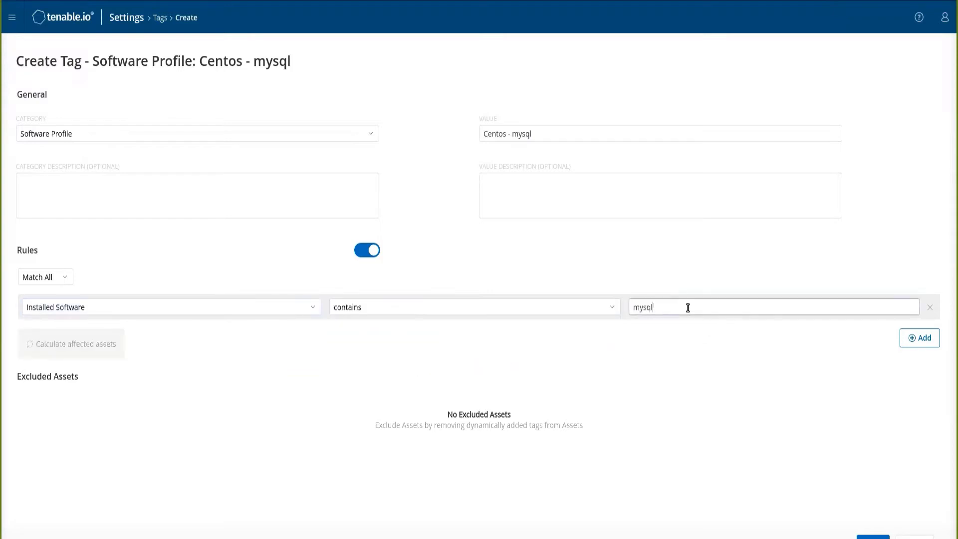
pyautogui.click(919, 338)
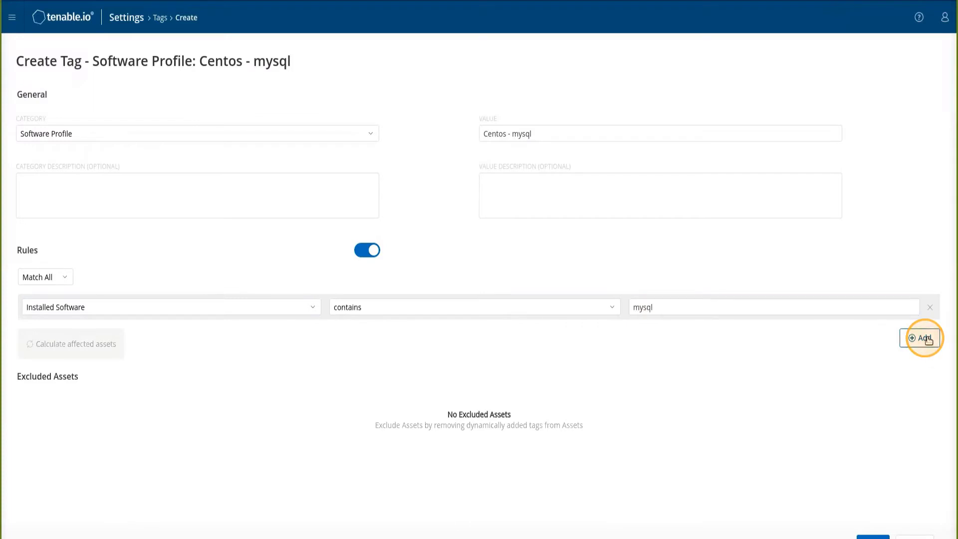
# Add an Operating System contains 'centos' rule and confirm the tag affects 1 asset.
pyautogui.click(132, 342)
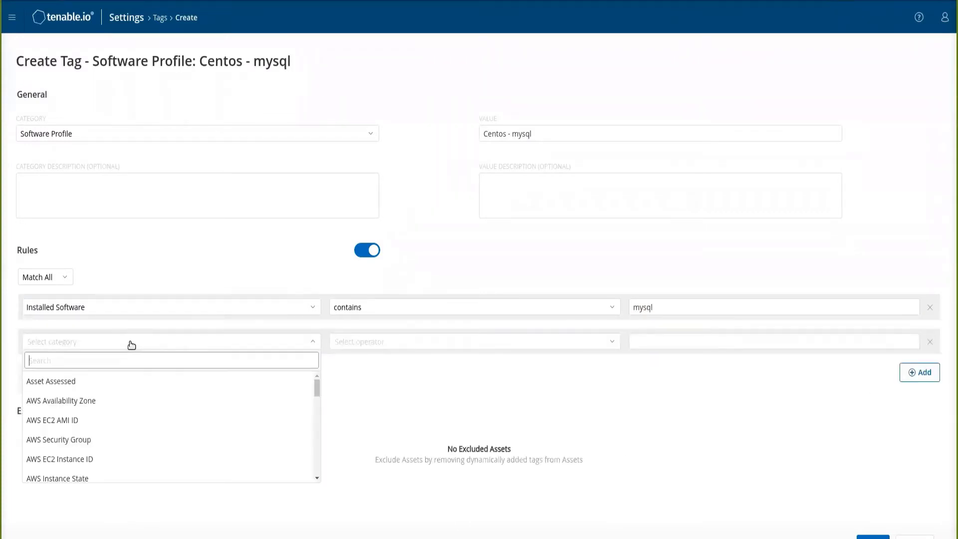
pyautogui.write('Opera')
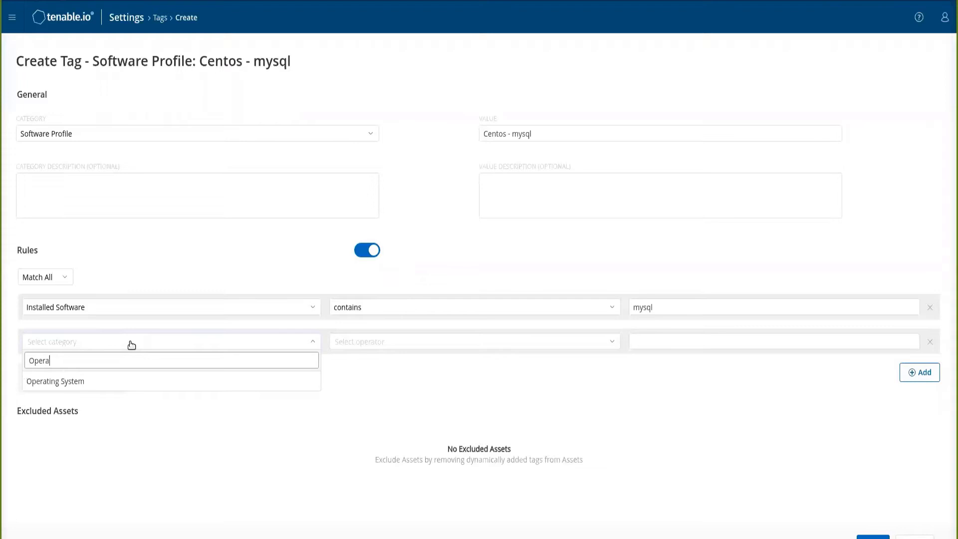
pyautogui.click(124, 381)
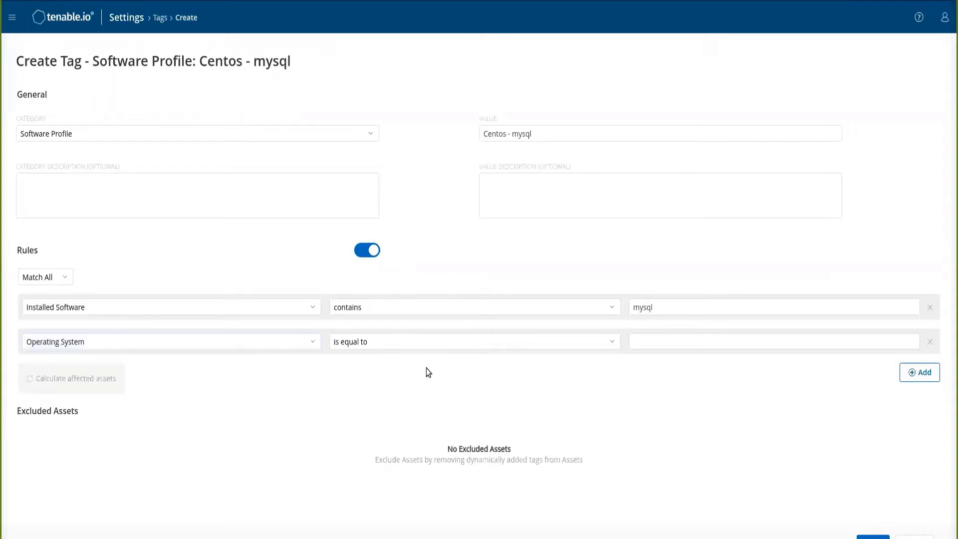
pyautogui.click(439, 343)
pyautogui.click(394, 400)
pyautogui.click(690, 344)
pyautogui.write('centos')
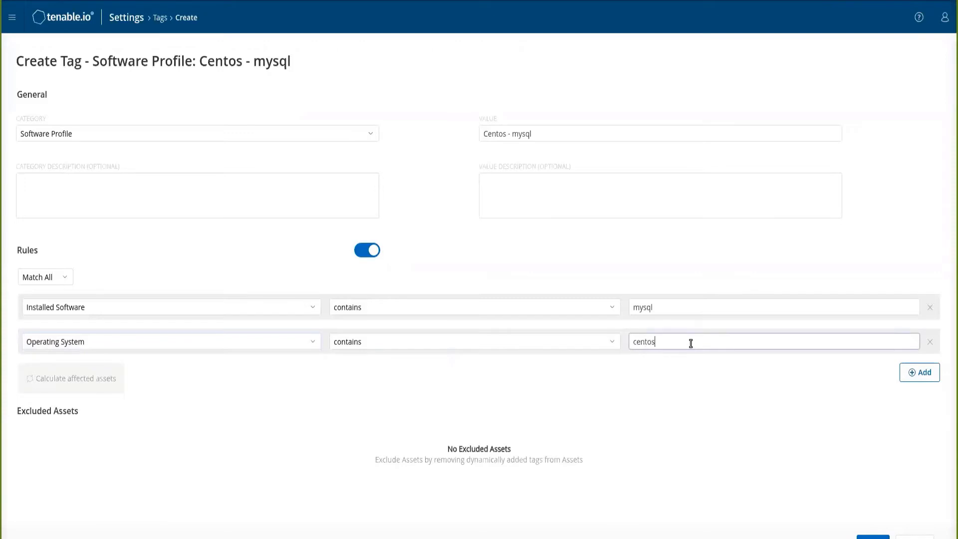
pyautogui.click(53, 378)
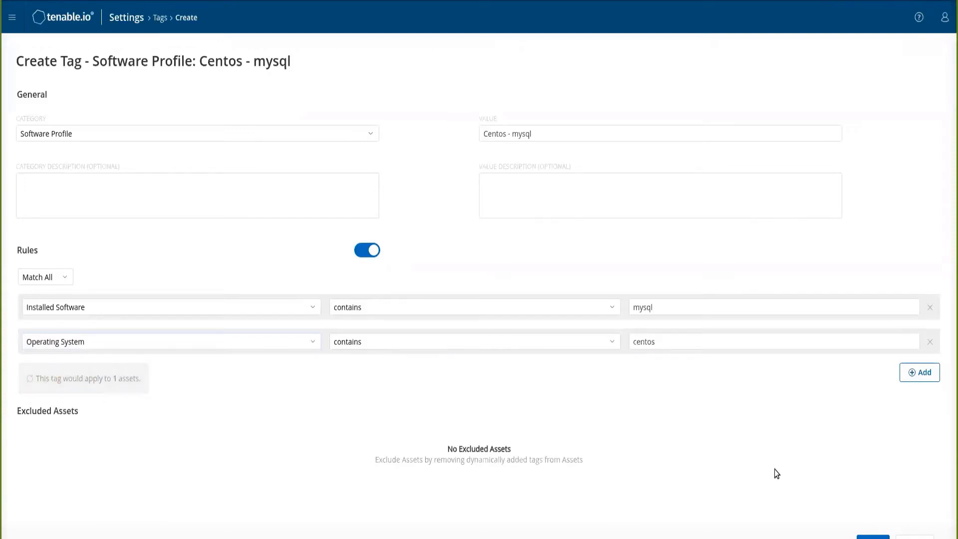
# Save the Centos - mysql tag and view the Software Profile category's values.
pyautogui.click(872, 535)
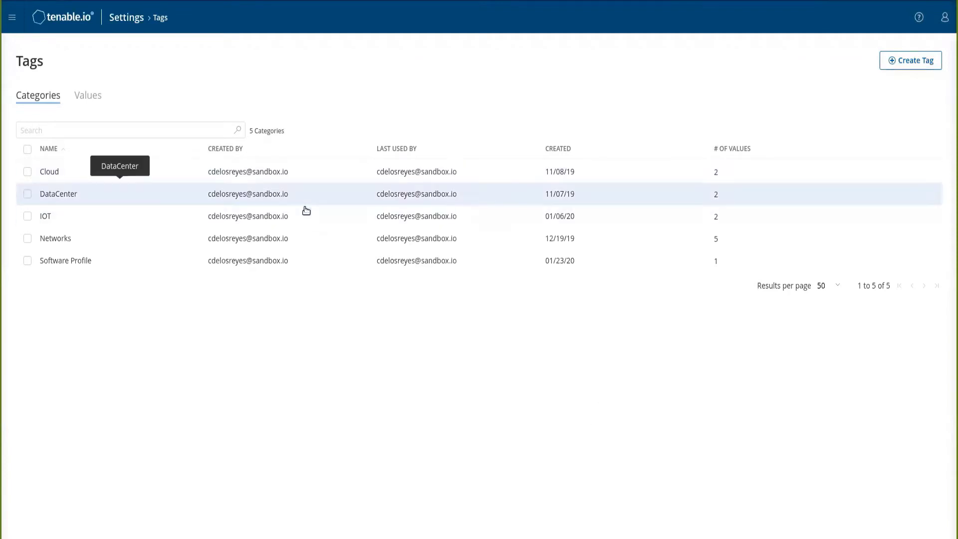
pyautogui.click(76, 261)
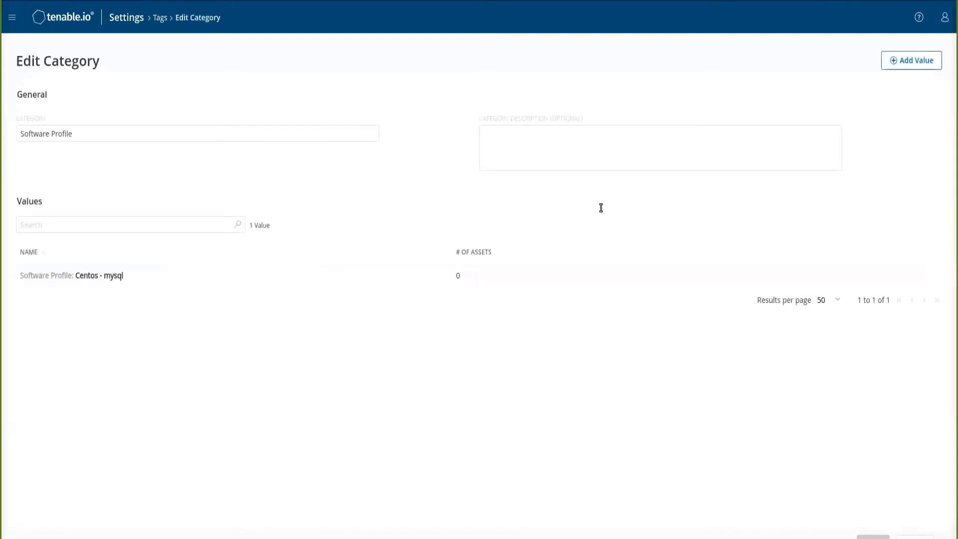
# Add Software Profile value 'Ubuntu - mysql' with rule Installed Software contains 'mysql'.
pyautogui.click(910, 60)
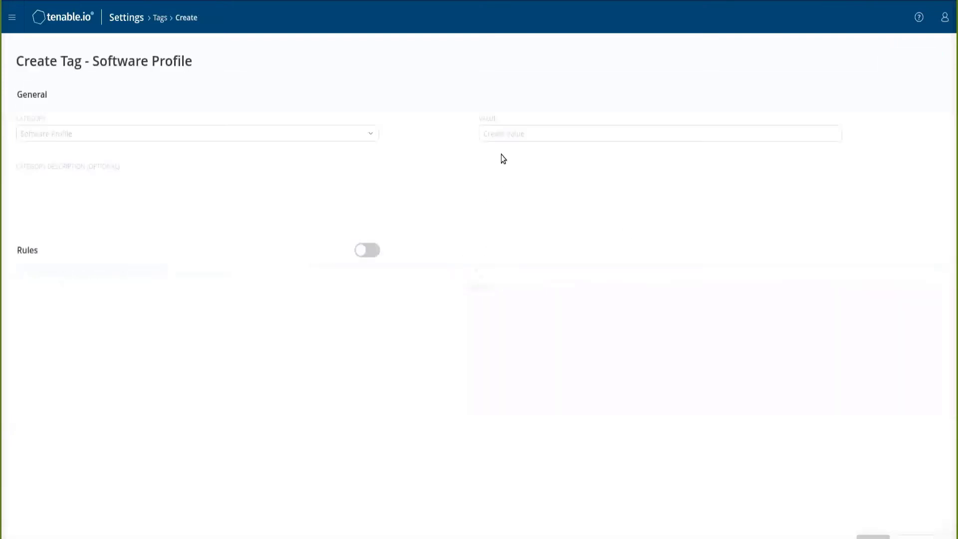
pyautogui.click(514, 133)
pyautogui.write('Ubv')
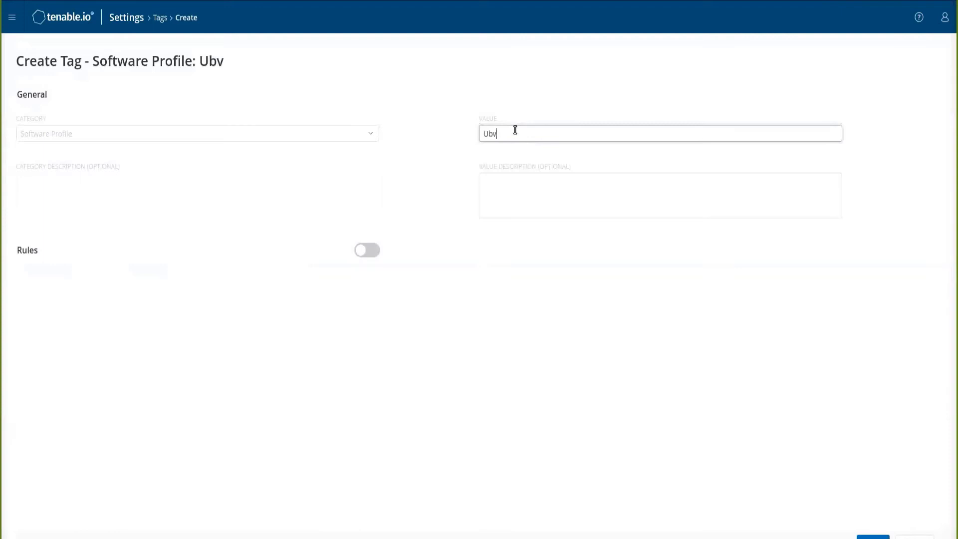
pyautogui.press('BackSpace')
pyautogui.write('untu')
pyautogui.write(' - mysql')
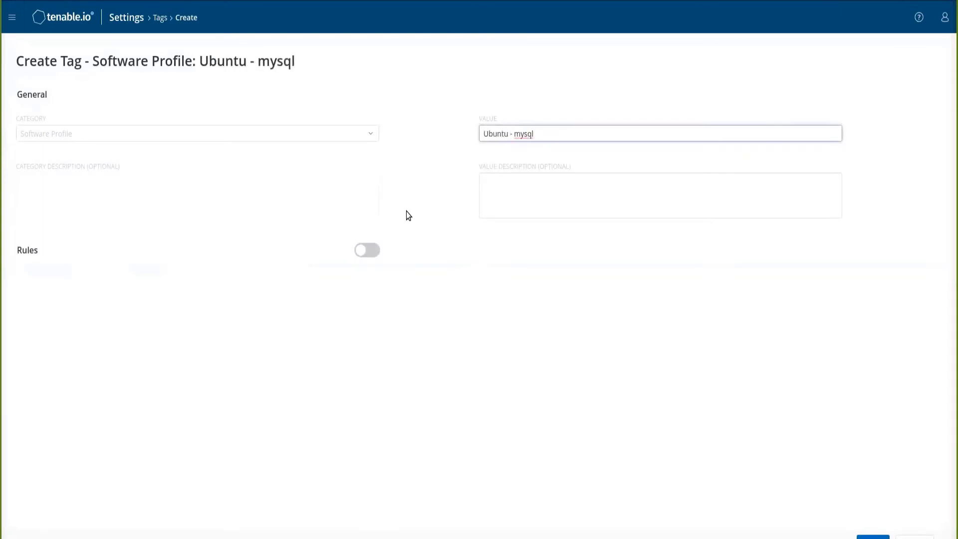
pyautogui.click(367, 252)
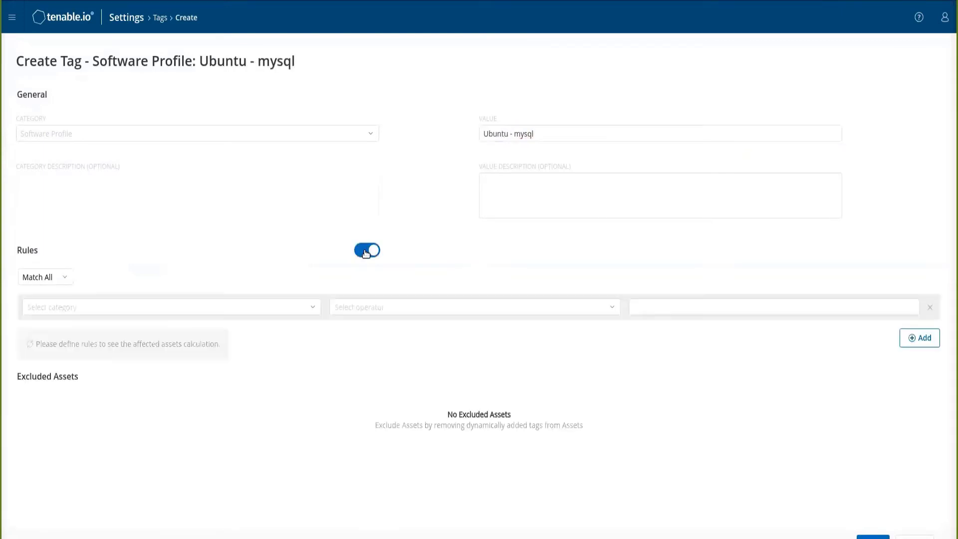
pyautogui.click(162, 307)
pyautogui.write('Installe')
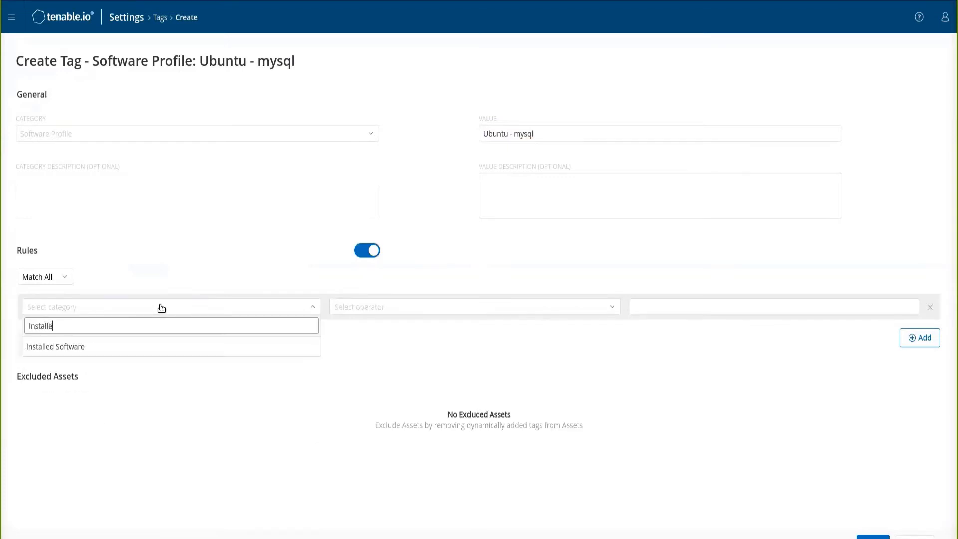
pyautogui.write('d')
pyautogui.click(139, 347)
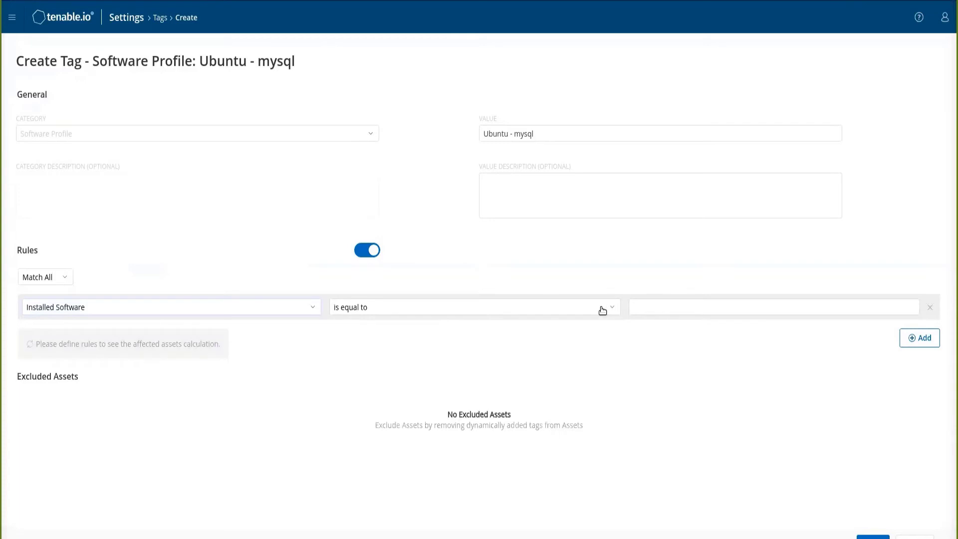
pyautogui.click(604, 310)
pyautogui.click(375, 364)
pyautogui.click(685, 307)
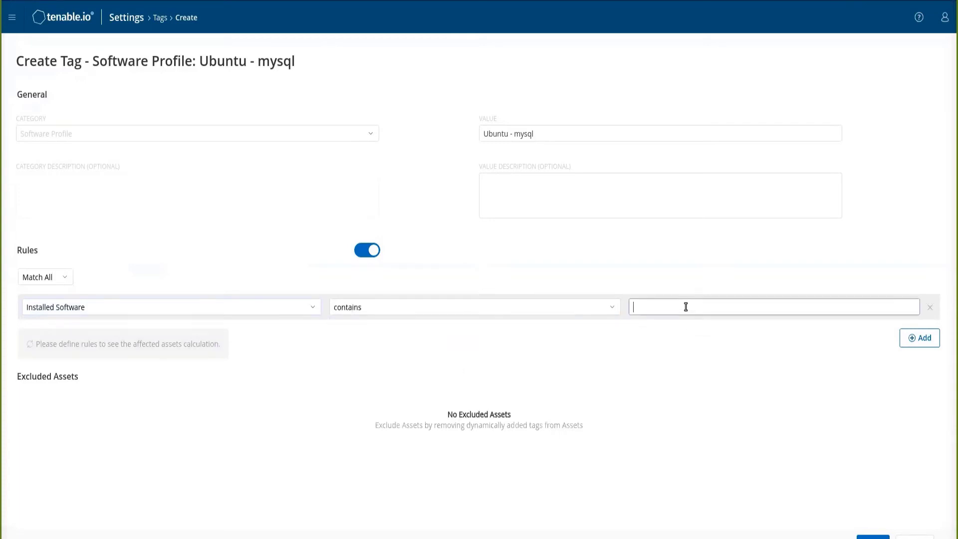
pyautogui.write('mysql')
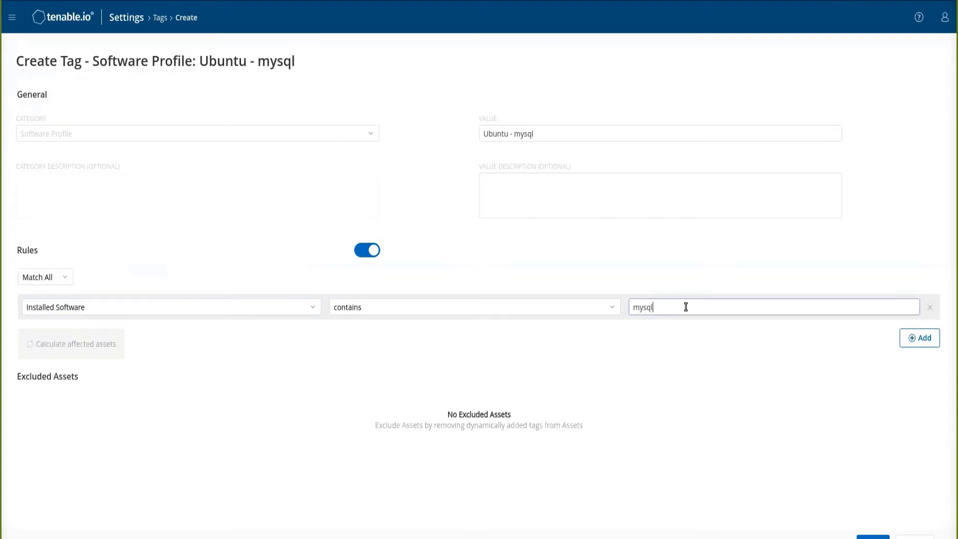
# Add an Operating System contains 'ubuntu' rule and confirm it affects 4 assets.
pyautogui.click(919, 338)
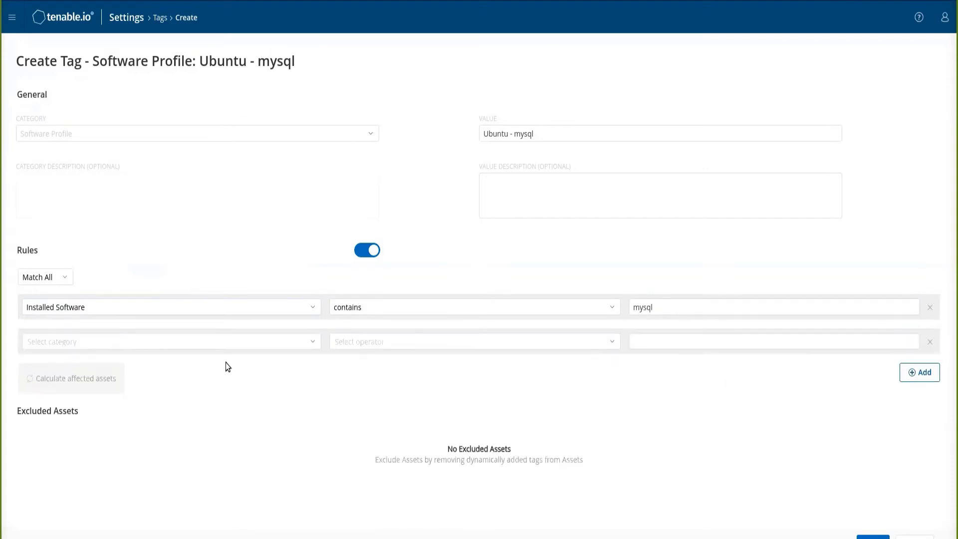
pyautogui.click(112, 343)
pyautogui.write('Operatin')
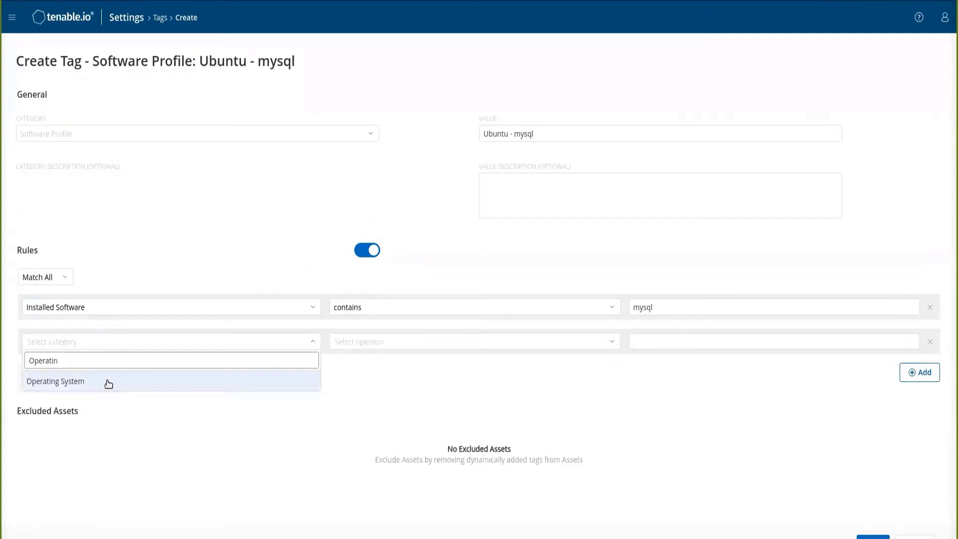
pyautogui.click(109, 384)
pyautogui.click(431, 343)
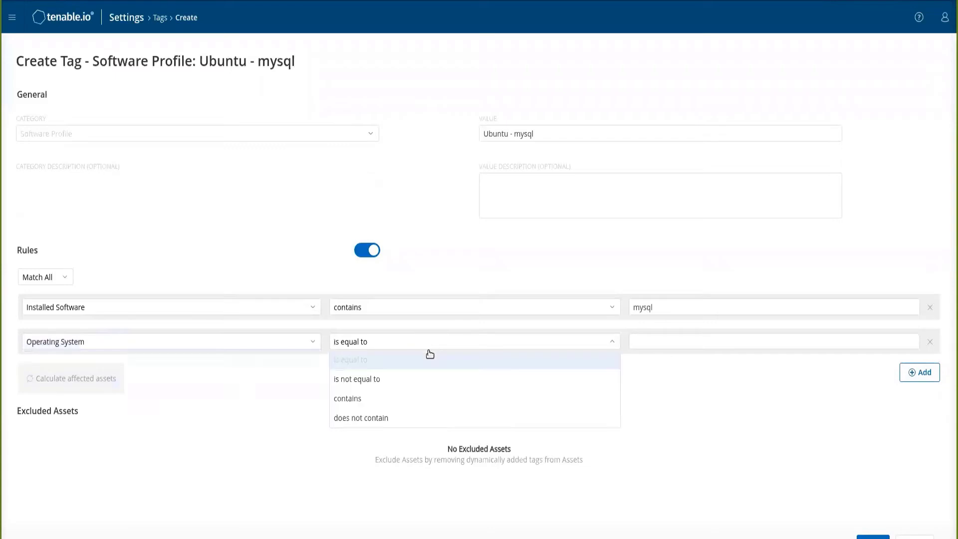
pyautogui.click(410, 406)
pyautogui.click(643, 341)
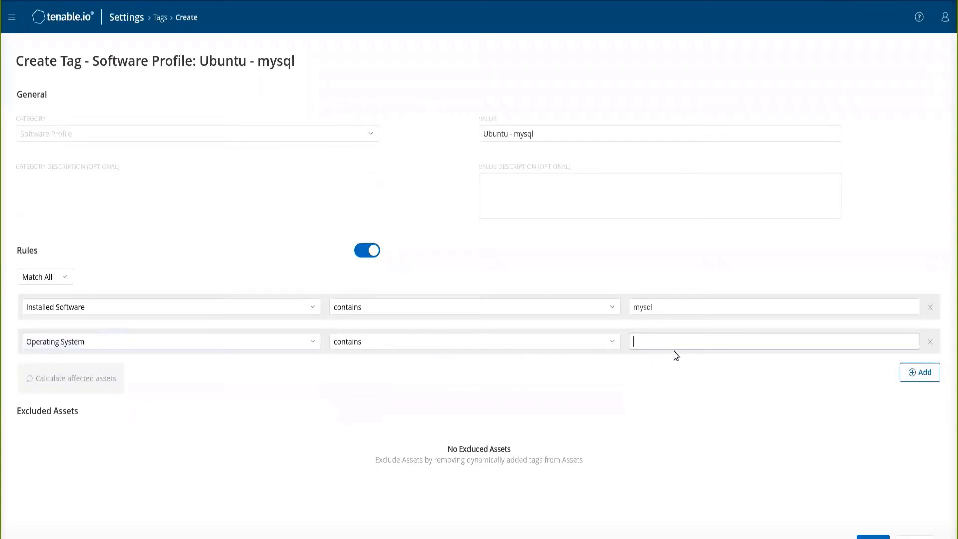
pyautogui.write('ubuntu')
pyautogui.click(38, 378)
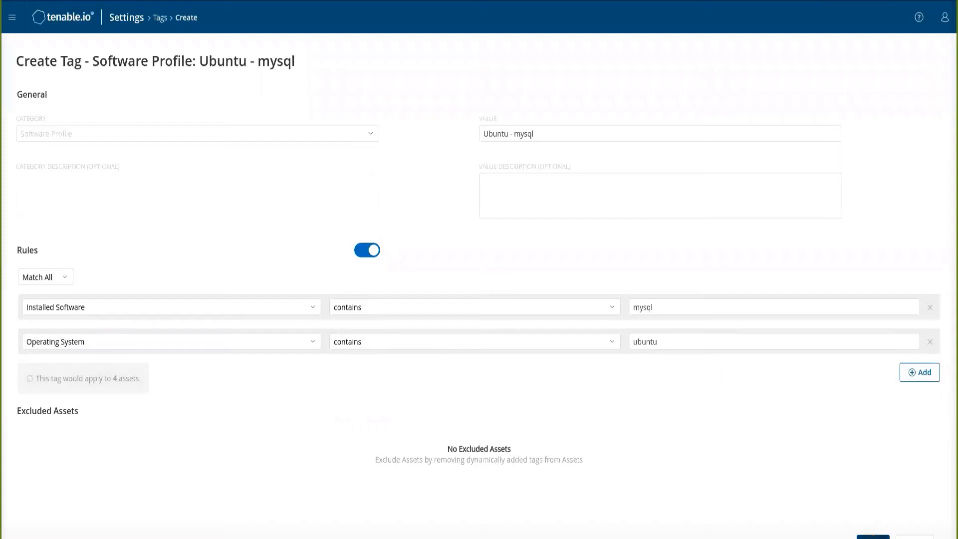
# Save the Ubuntu - mysql tag and go to Tools > Scans.
pyautogui.click(873, 533)
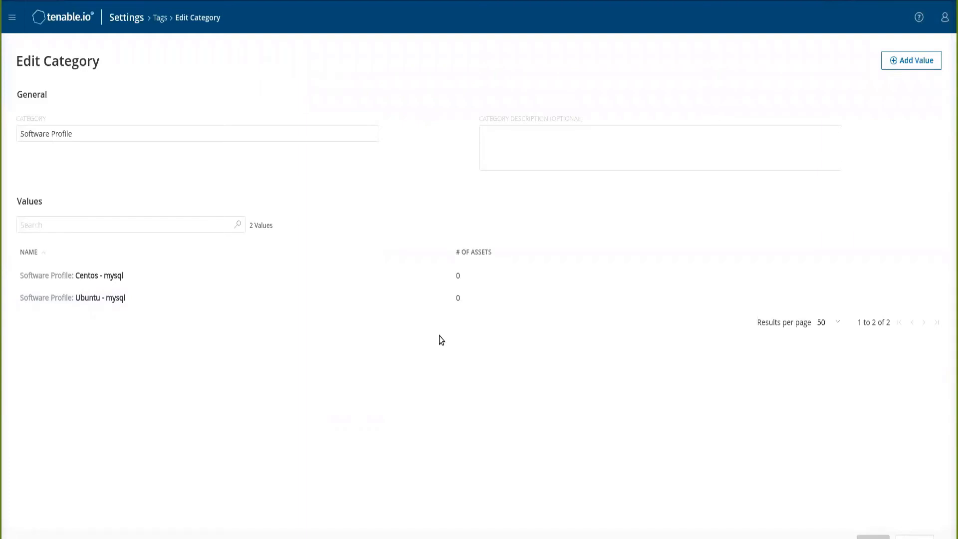
pyautogui.click(12, 17)
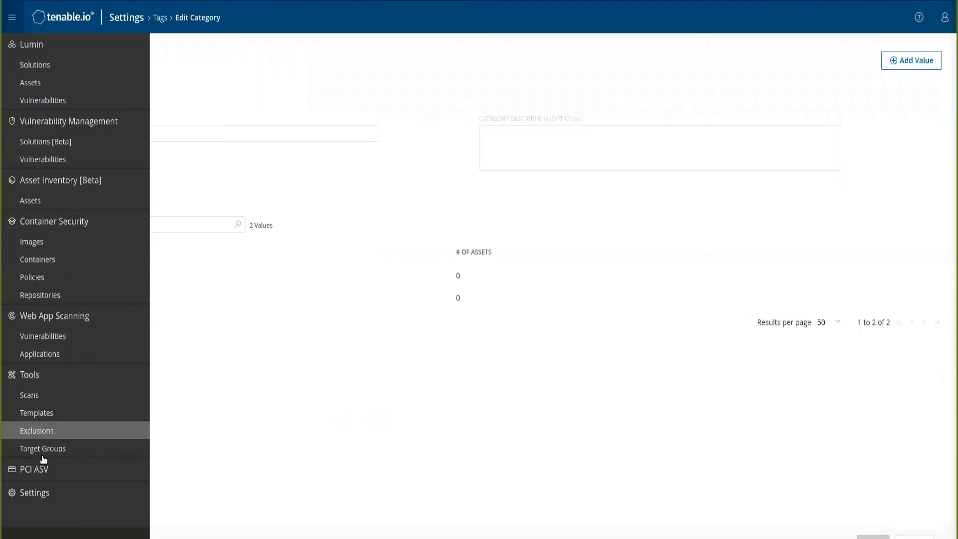
pyautogui.click(32, 396)
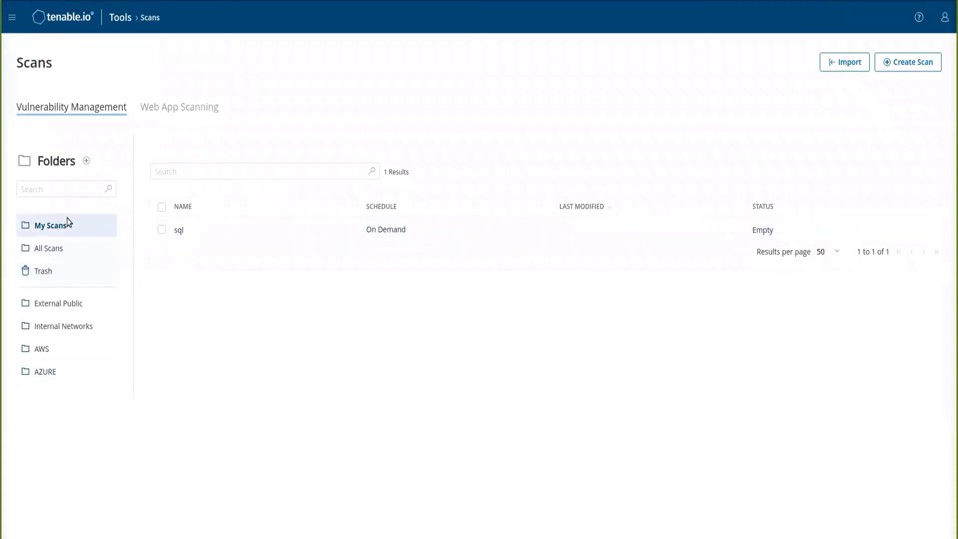
# Save an Advanced Network Scan 'Mysql Scans' targeting only the Software Profile: Ubuntu - mysql tag.
pyautogui.click(901, 65)
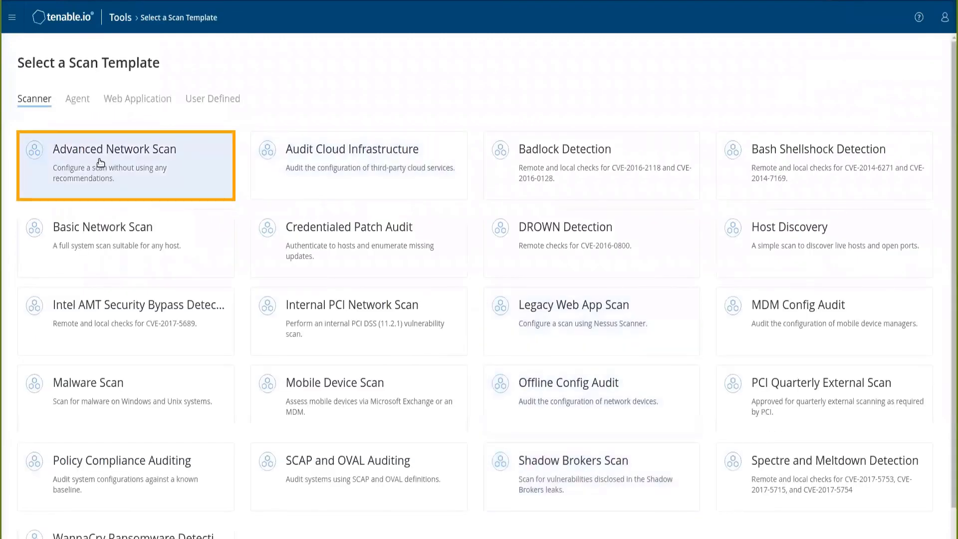
pyautogui.click(101, 164)
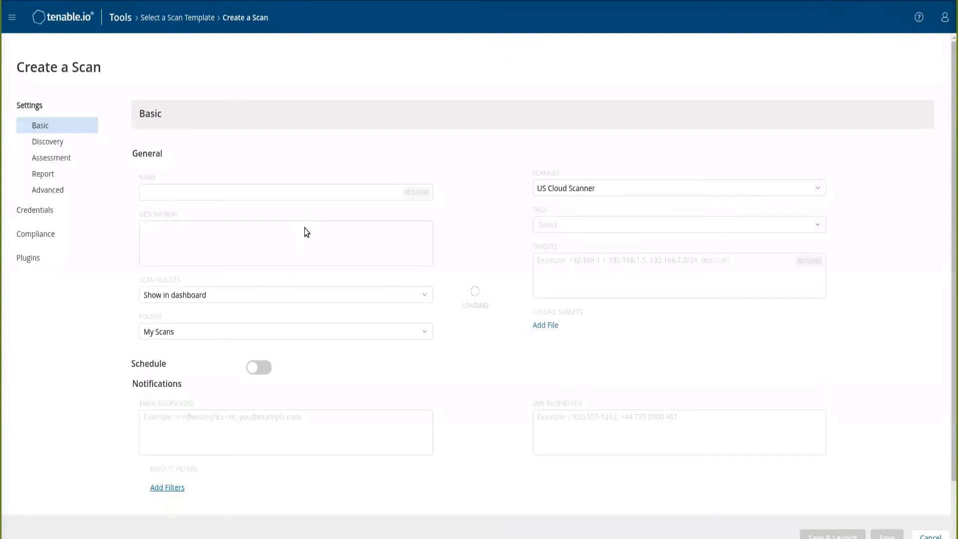
pyautogui.click(677, 224)
pyautogui.moveTo(822, 282); pyautogui.dragTo(823, 318)
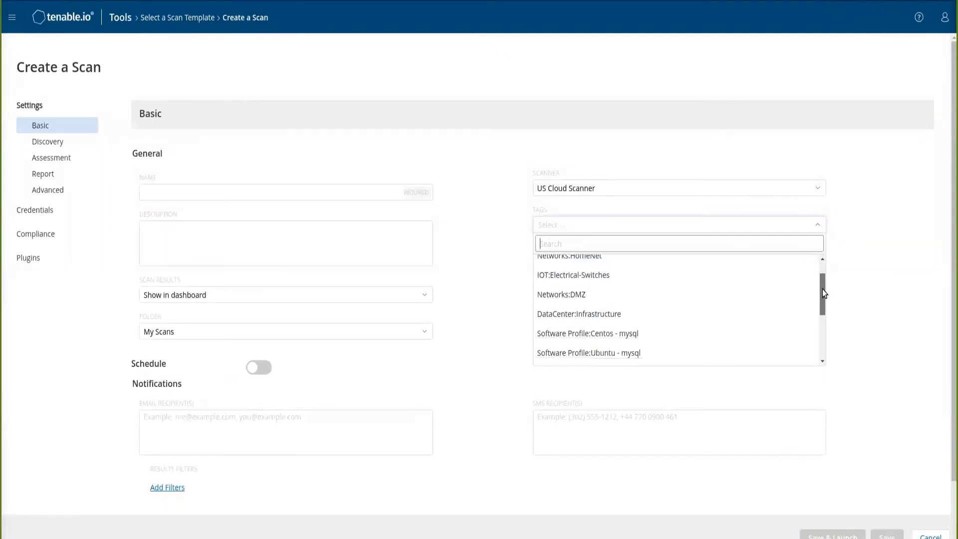
pyautogui.click(637, 288)
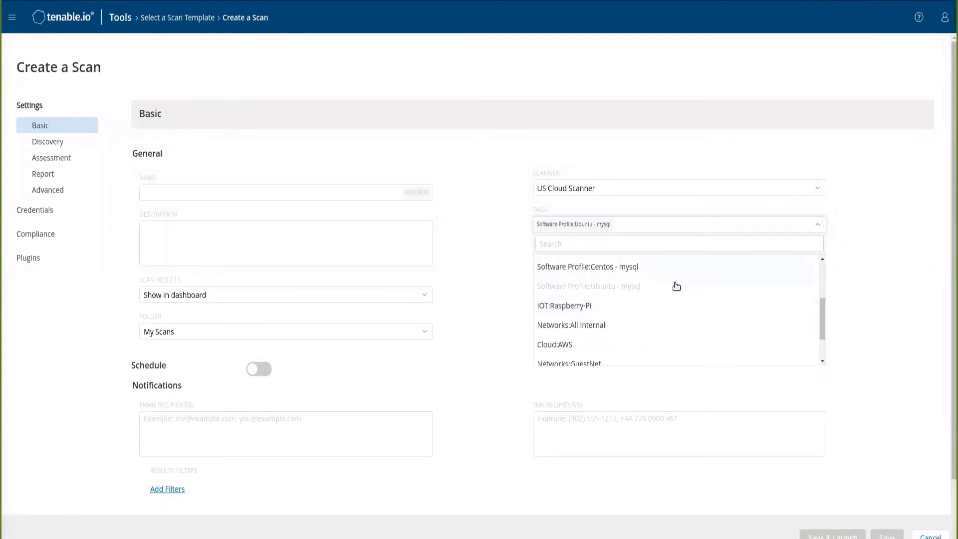
pyautogui.click(629, 269)
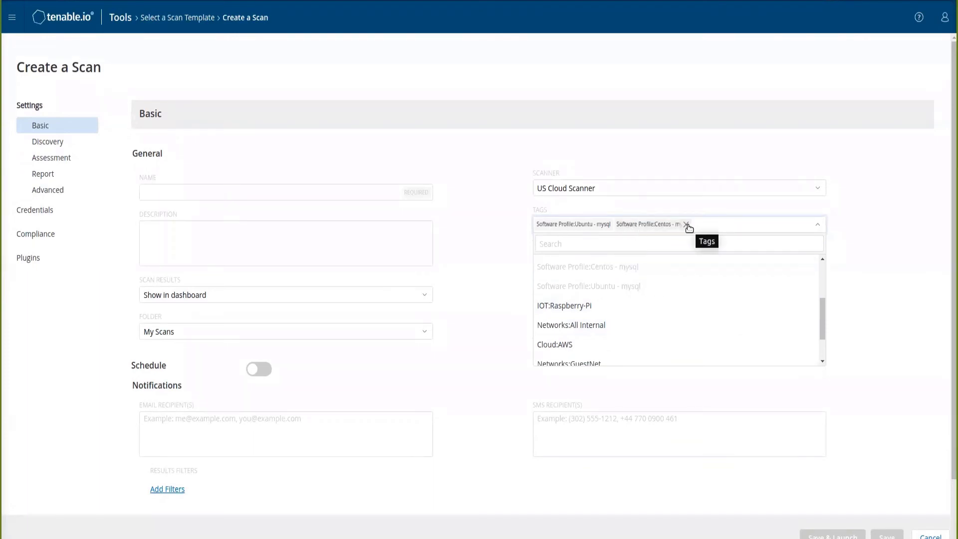
pyautogui.click(692, 224)
pyautogui.click(584, 226)
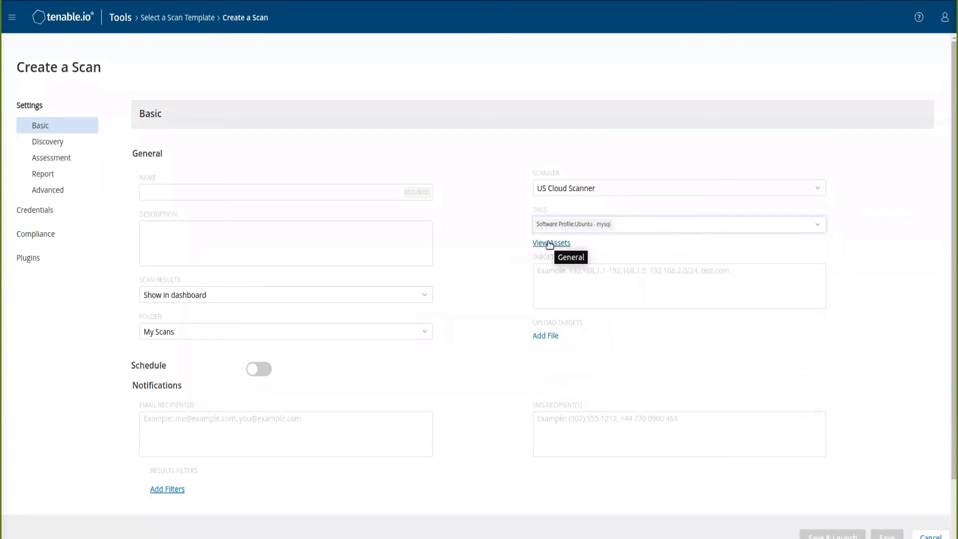
pyautogui.click(253, 192)
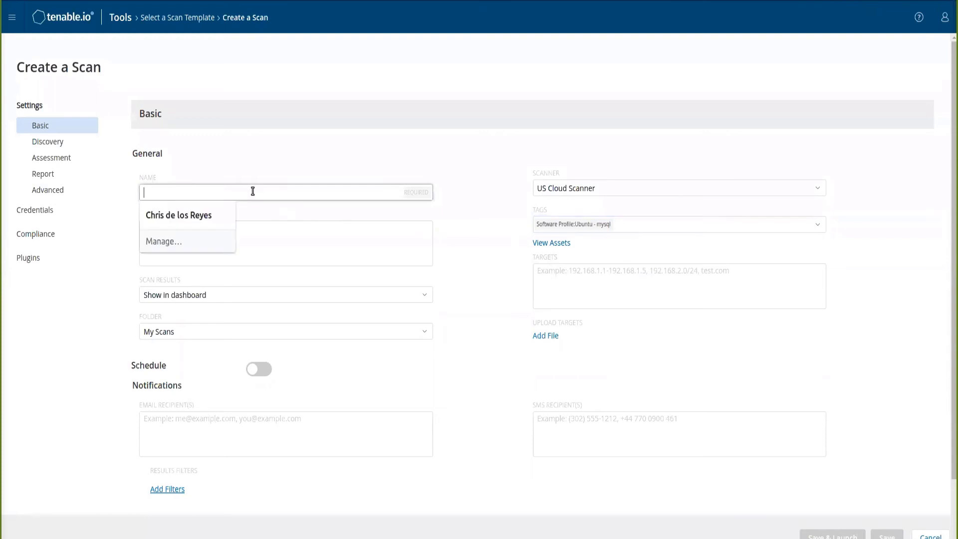
pyautogui.write('Mysql Scans')
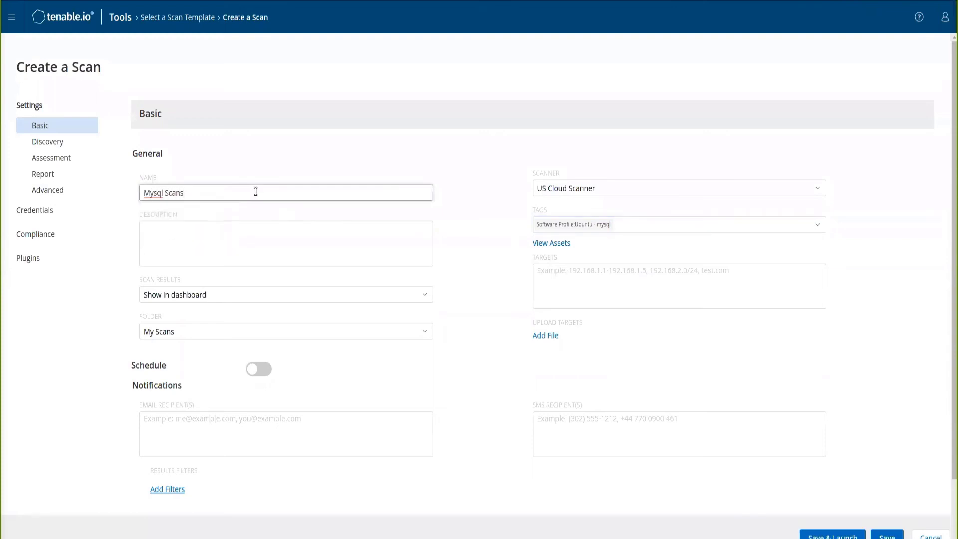
pyautogui.click(886, 534)
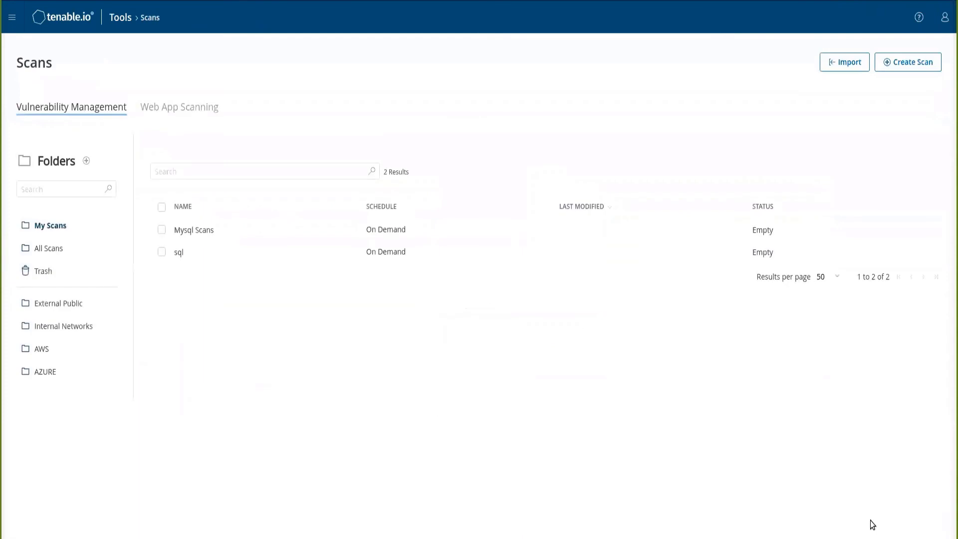
# Edit Mysql Scans and view the three Ubuntu hosts matching its tag.
pyautogui.click(189, 229)
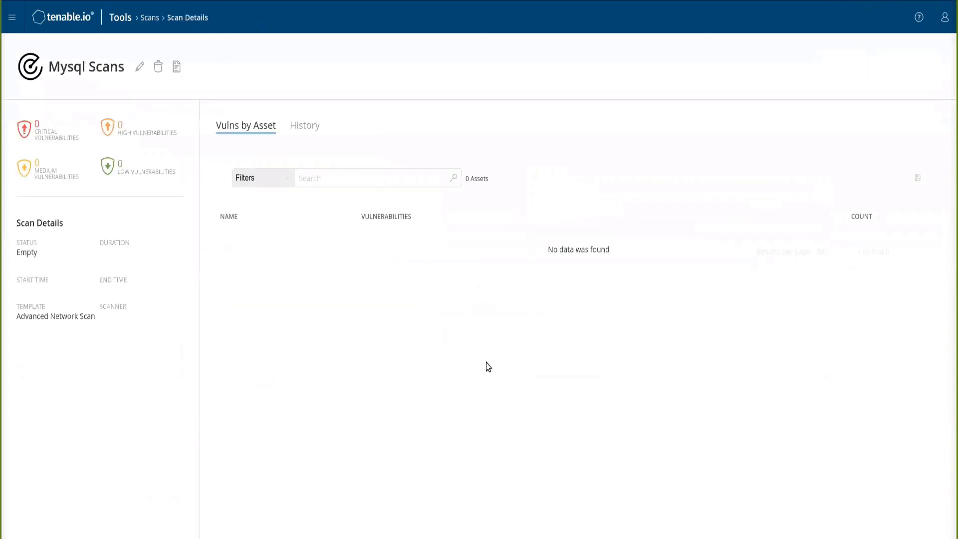
pyautogui.click(139, 66)
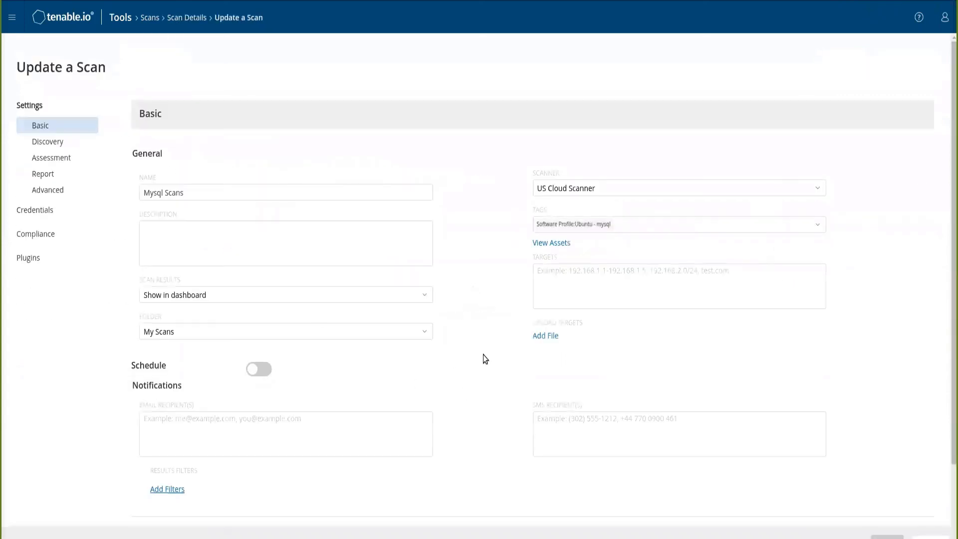
pyautogui.click(550, 243)
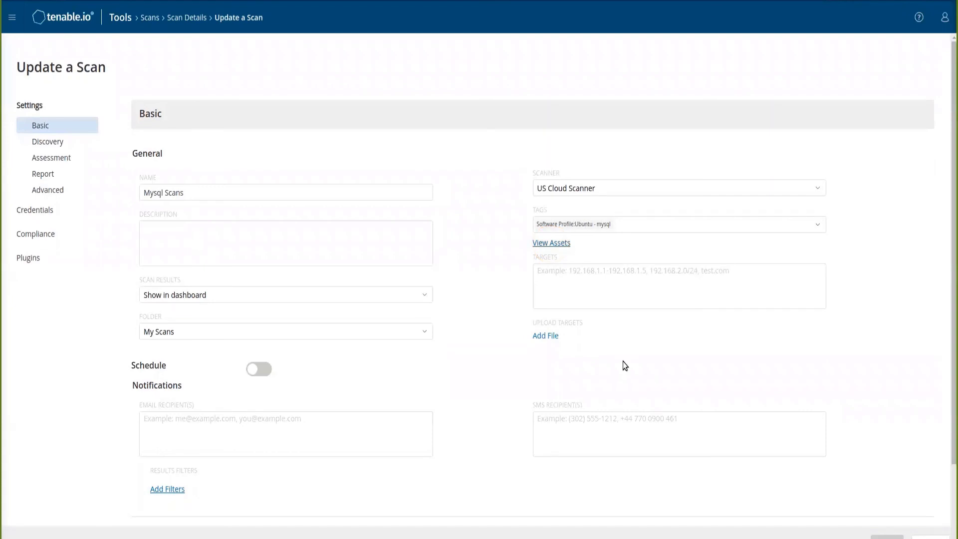